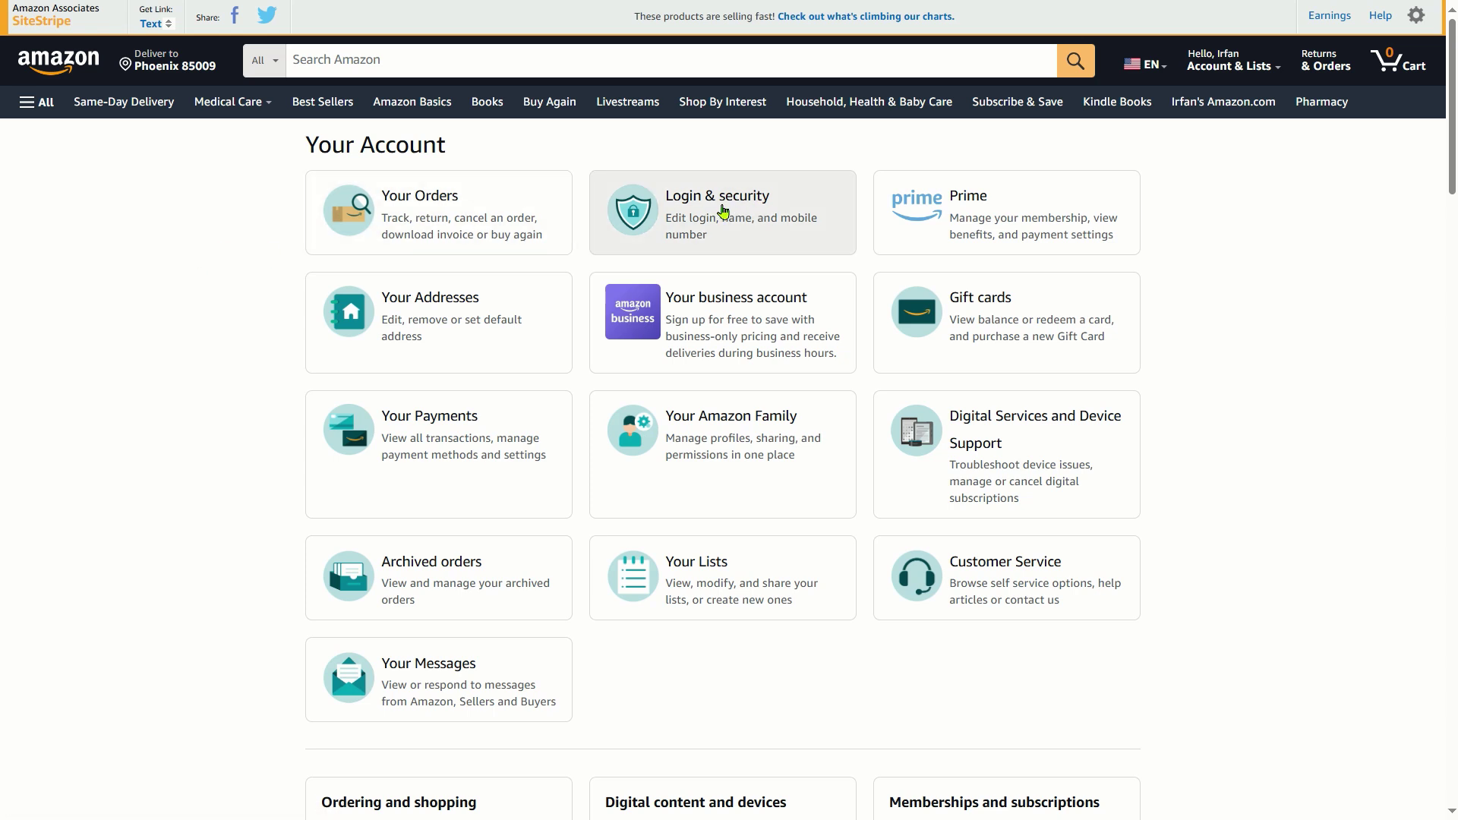
Open the Login & security card from the Your Account page
click(730, 212)
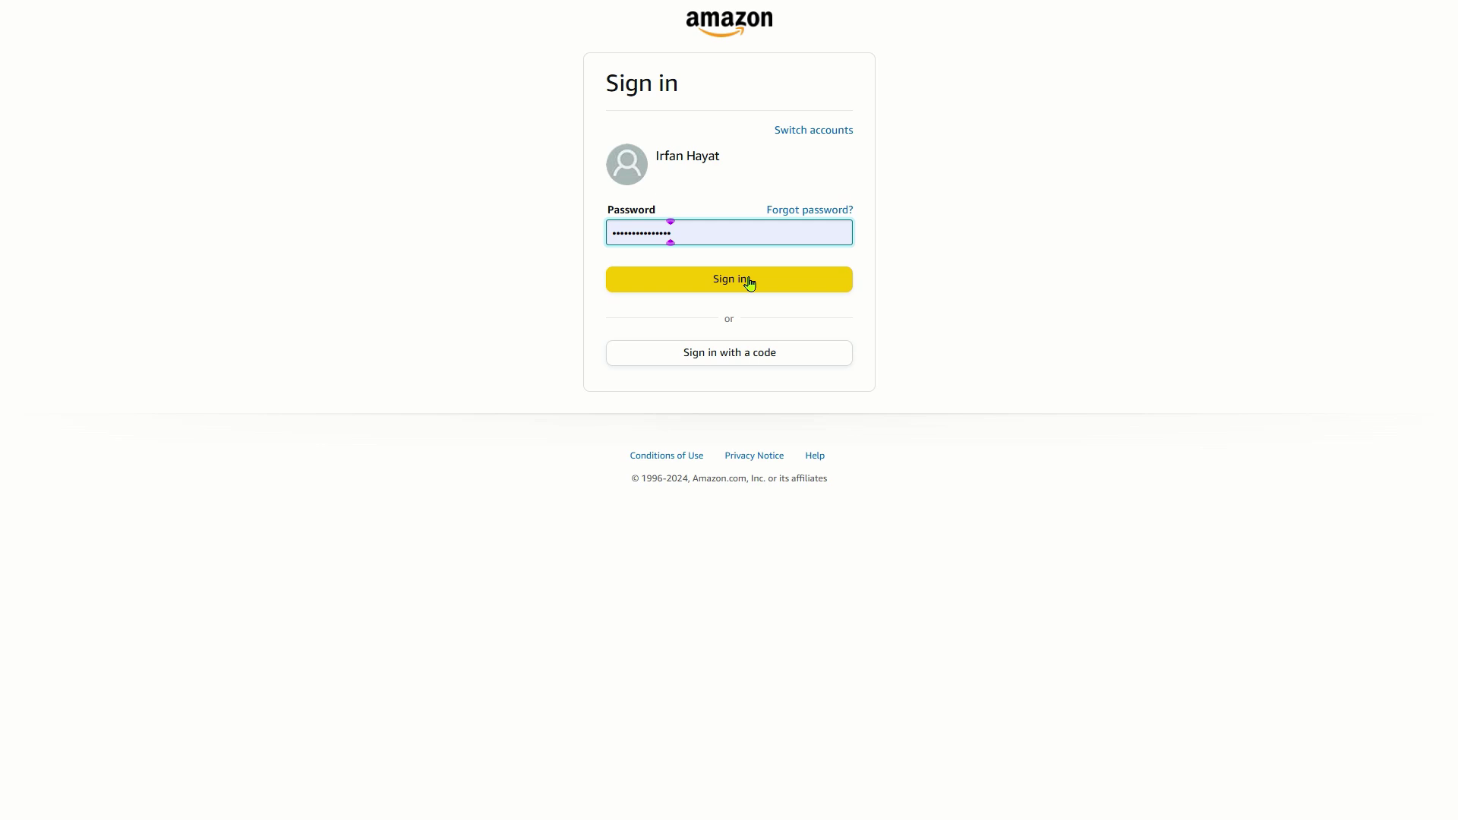
Submit the filled-in password to reach the Login & Security page
click(749, 283)
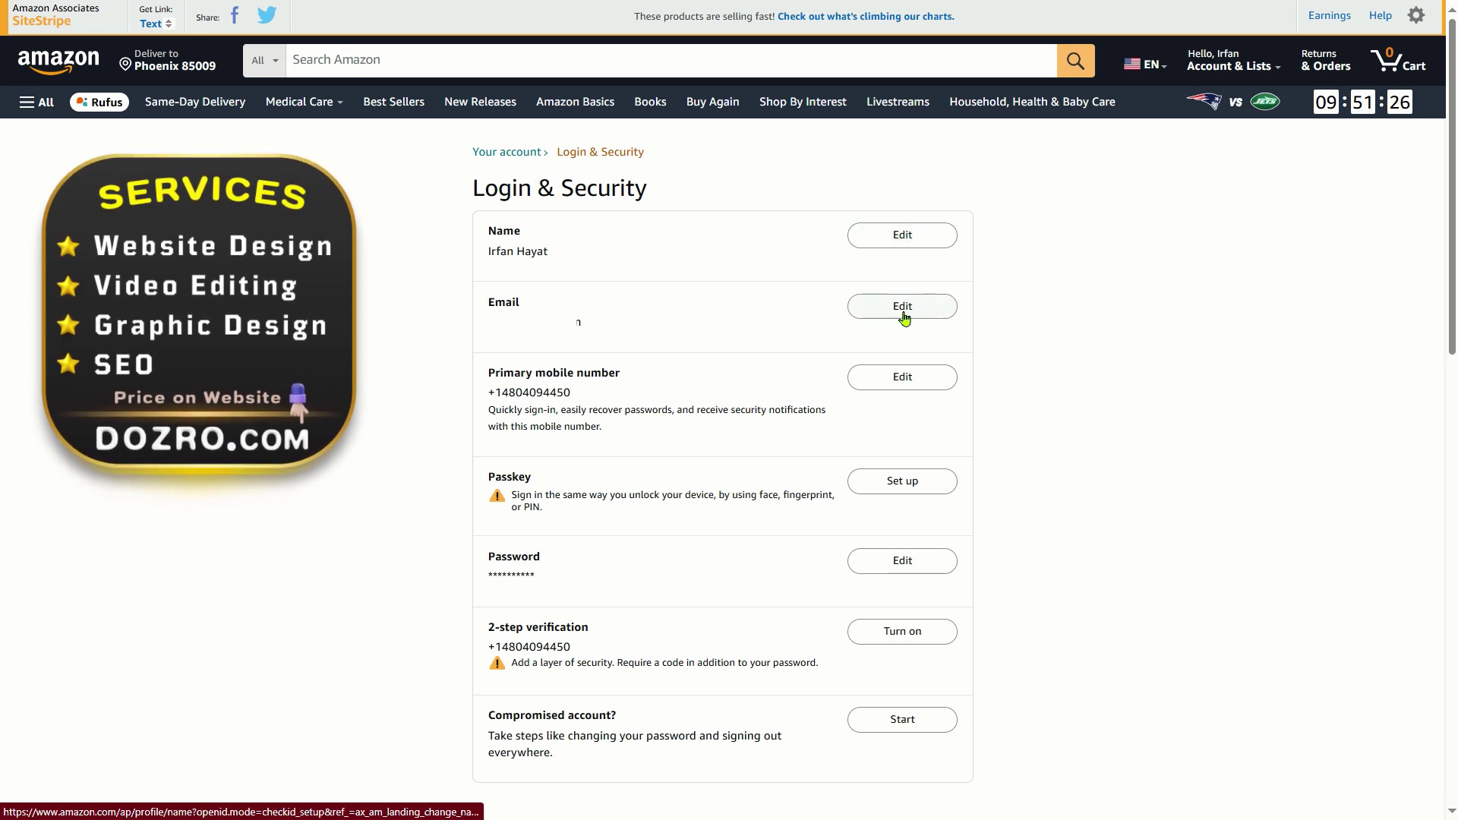
Replace the primary mobile number with a new one and confirm it with the texted one-time code
click(903, 389)
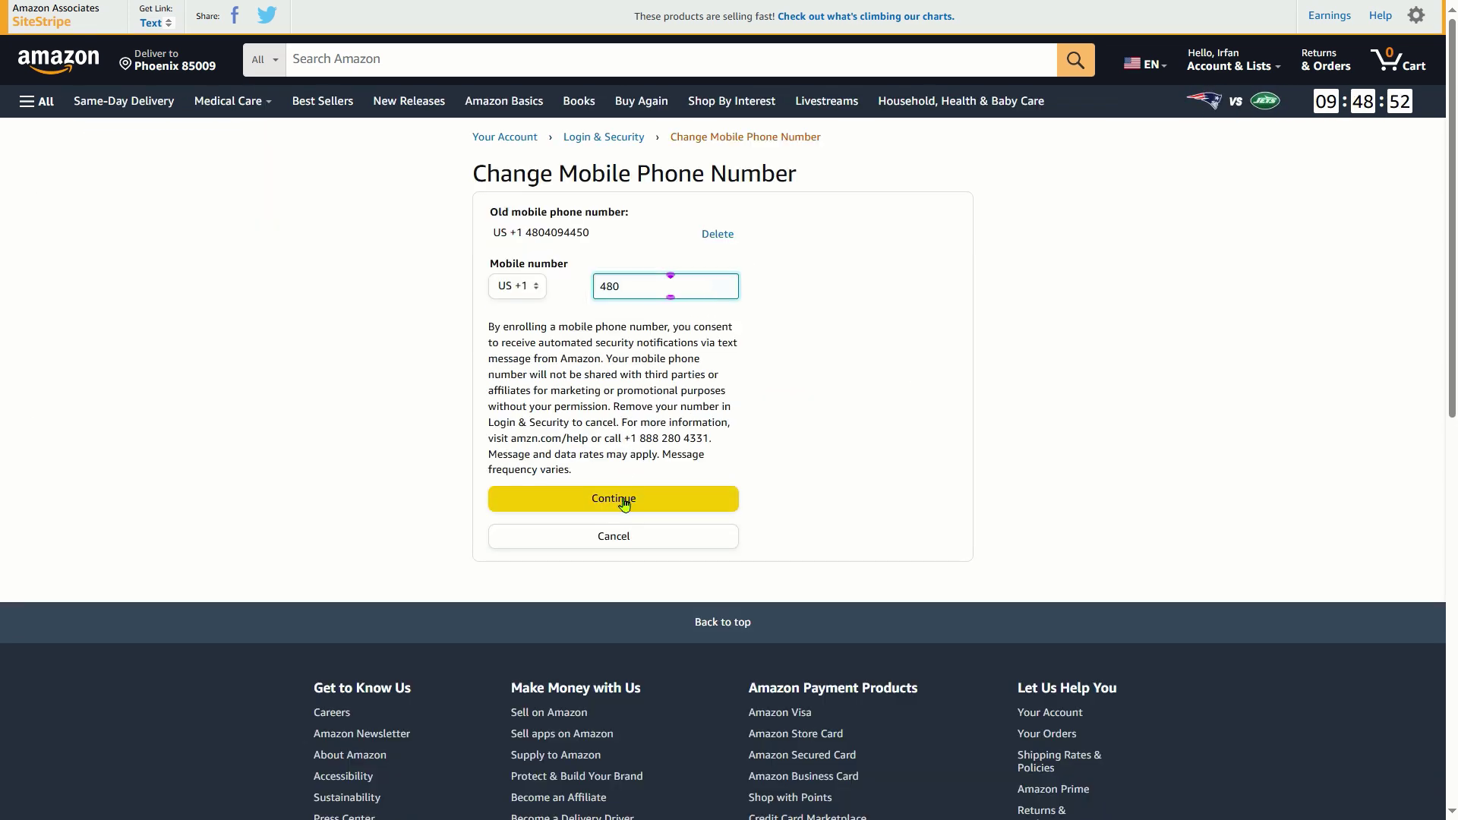
click(622, 501)
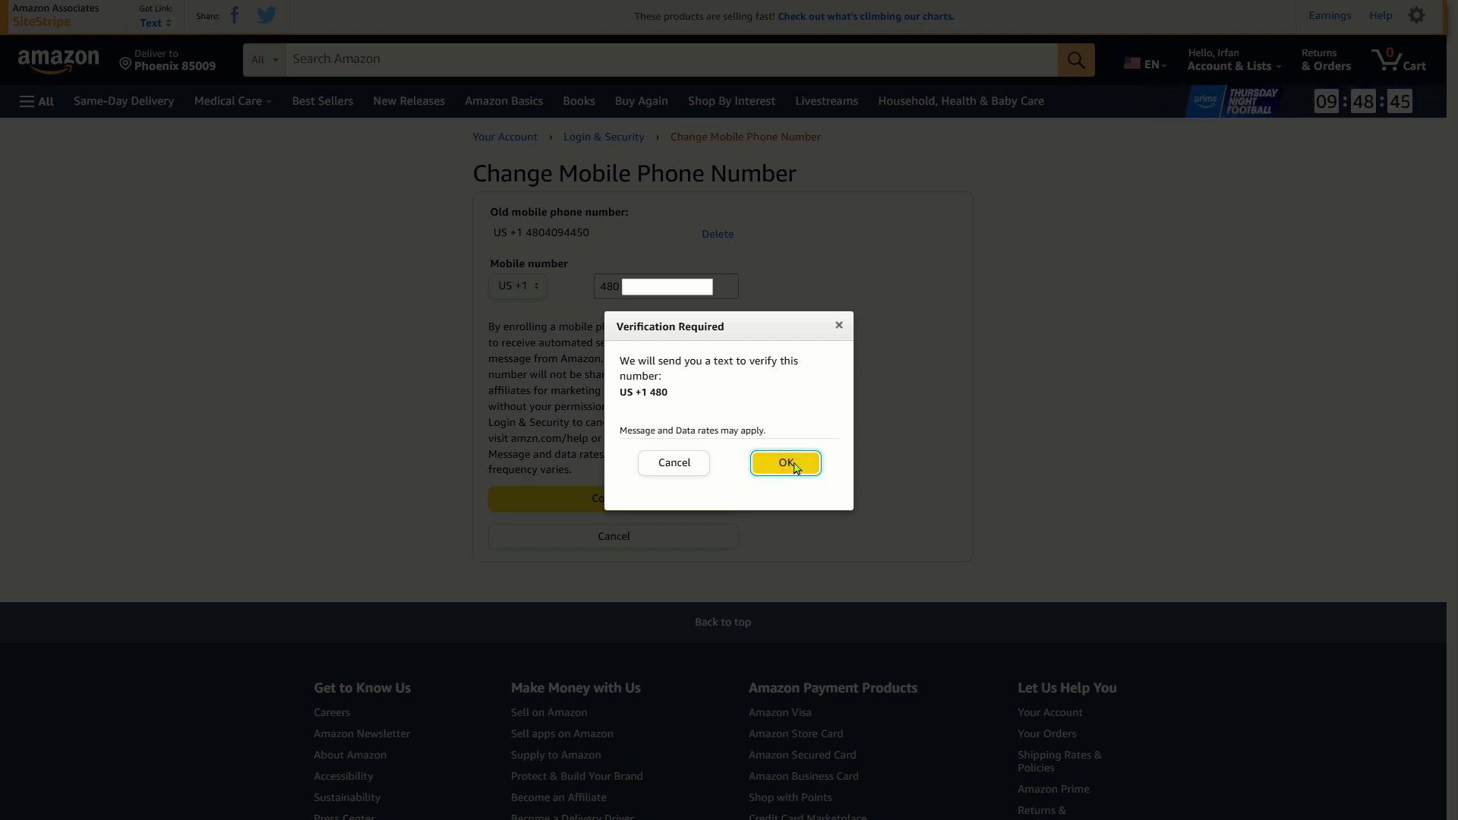
click(787, 462)
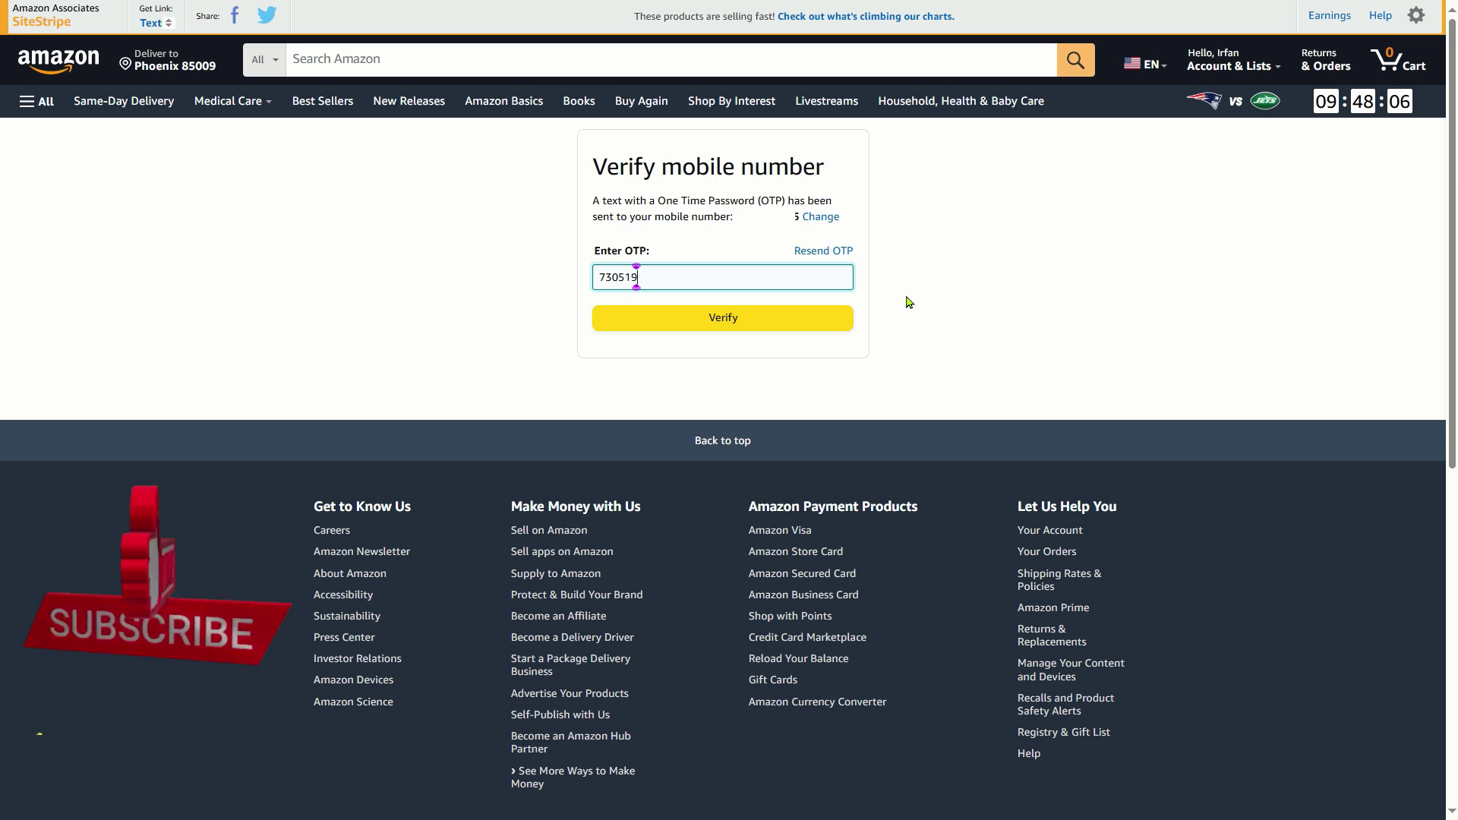
click(722, 319)
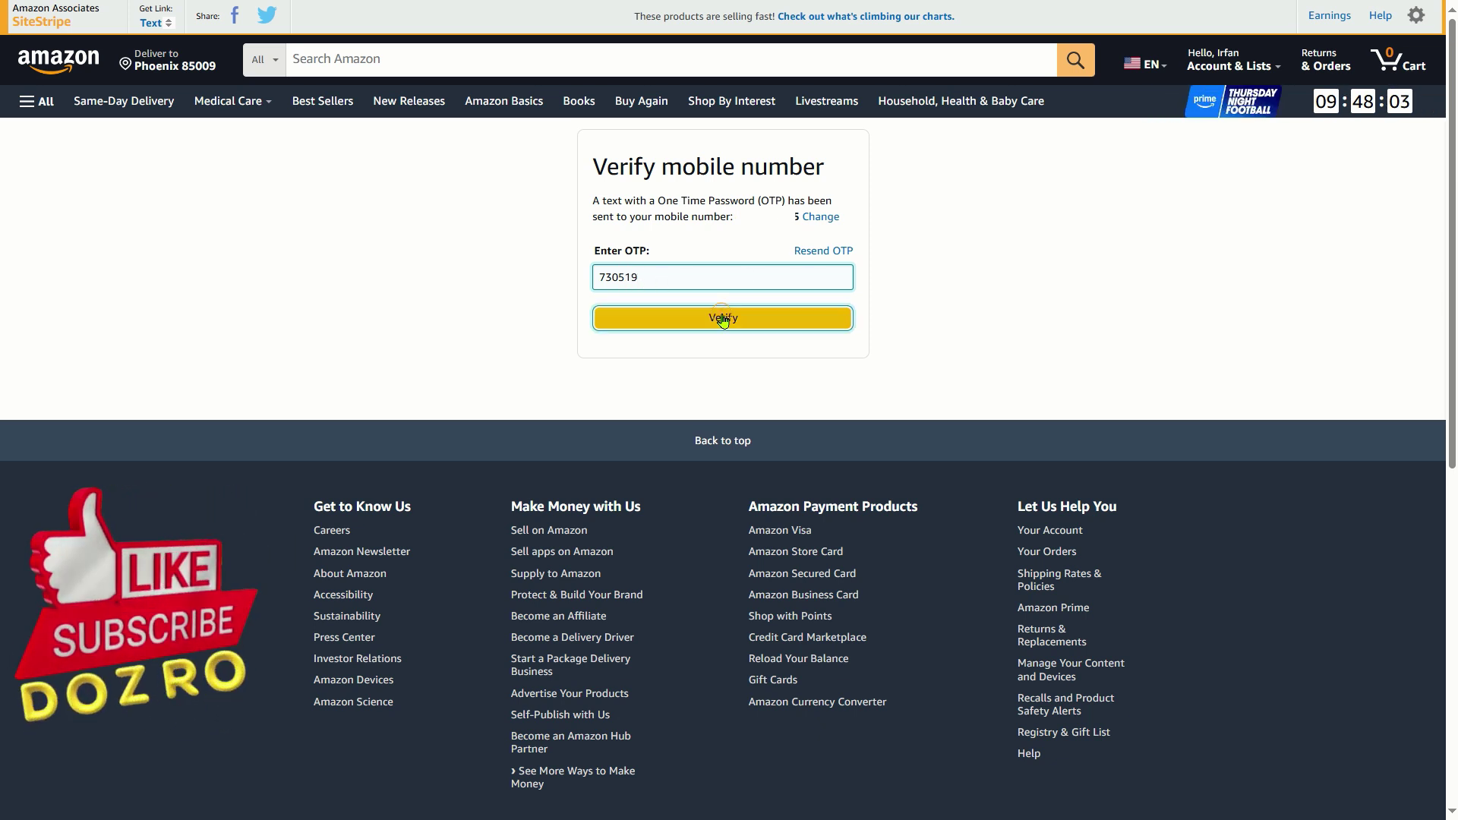
click(670, 389)
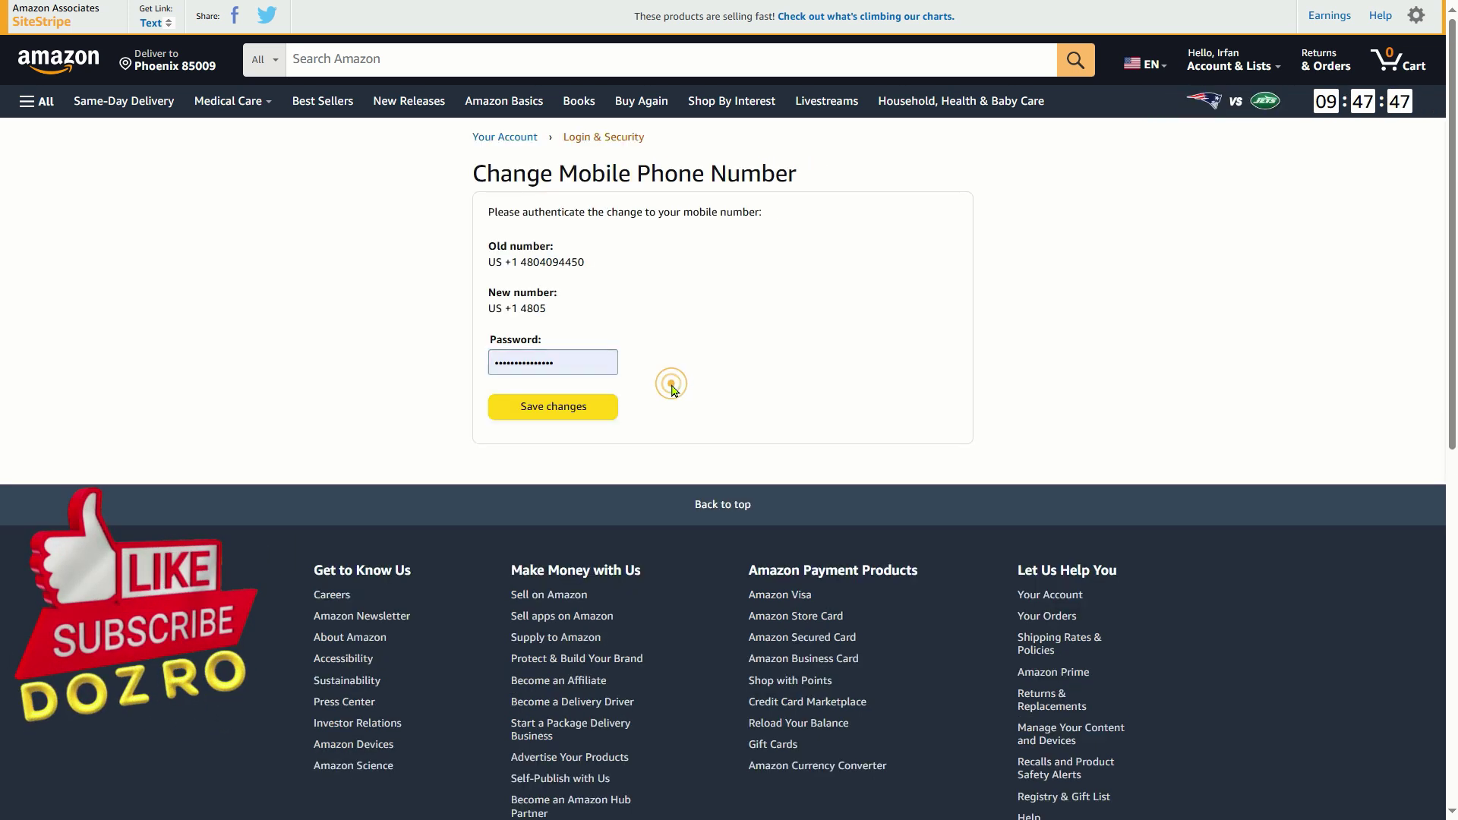
Save the mobile number change after authenticating with the password
click(567, 412)
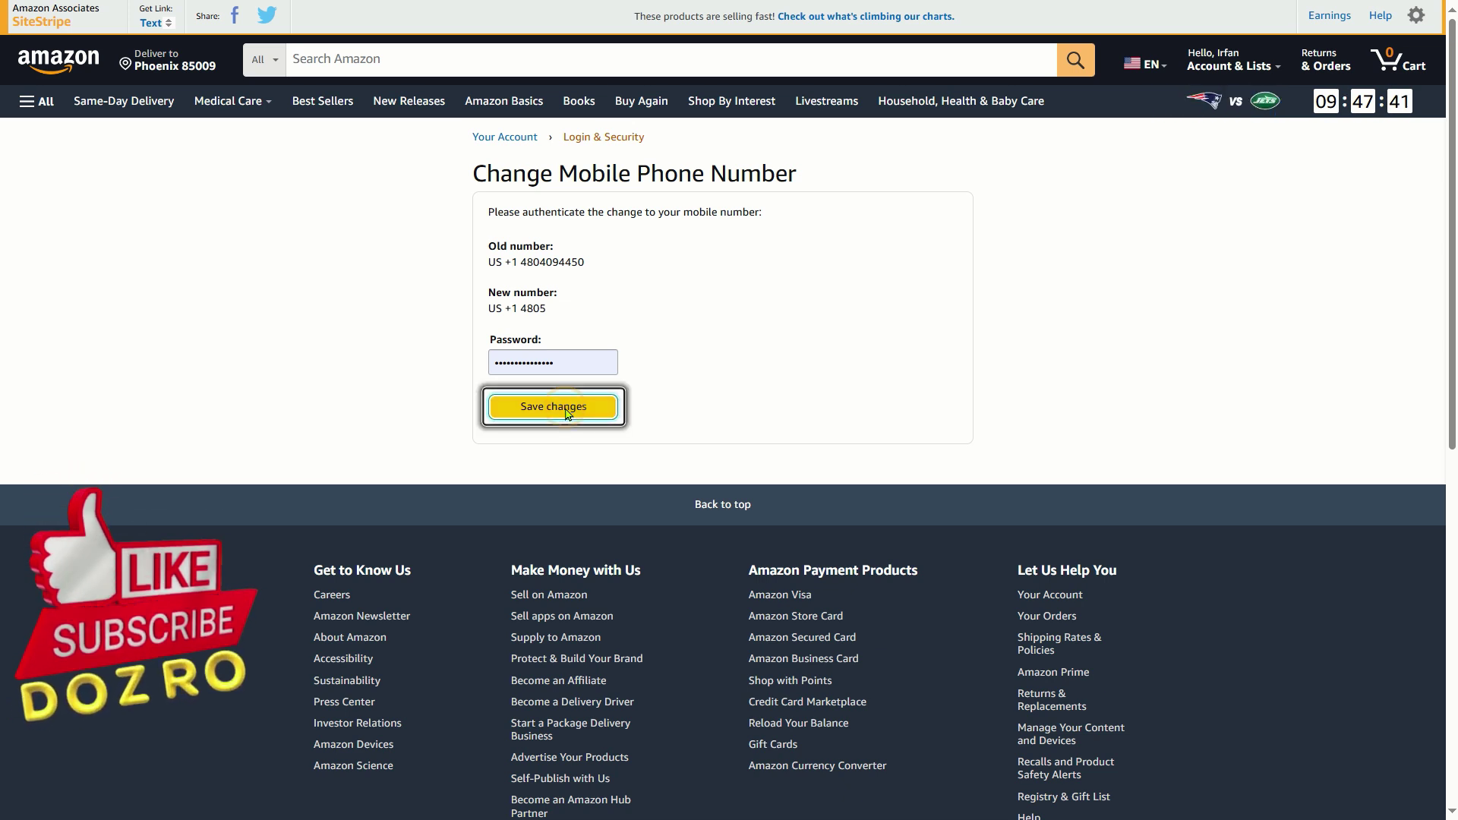